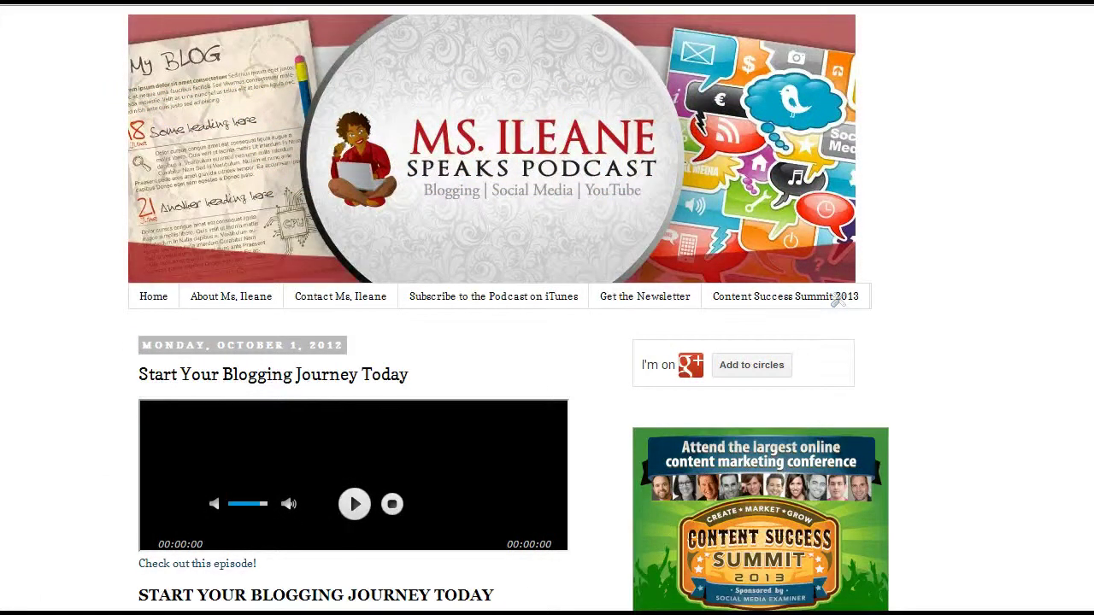
# Scroll the Start Your Blogging Journey Today post to inspect its old black player
pyautogui.scroll(-5, 837, 297)
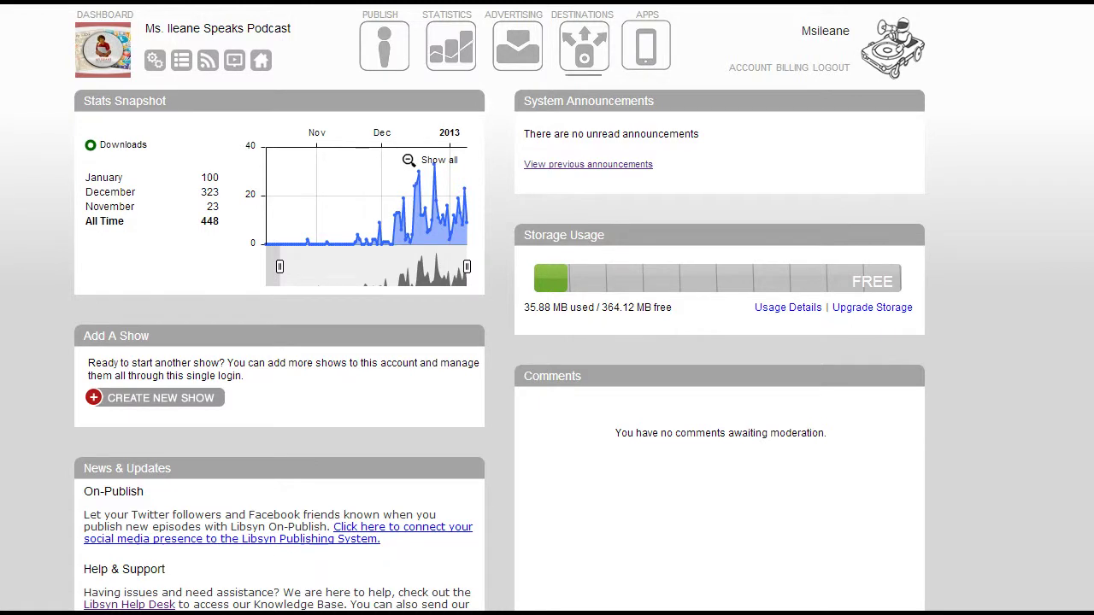
# Open the Wizzard Player destination and check its 475 x 45 size and Standard player theme
pyautogui.click(584, 45)
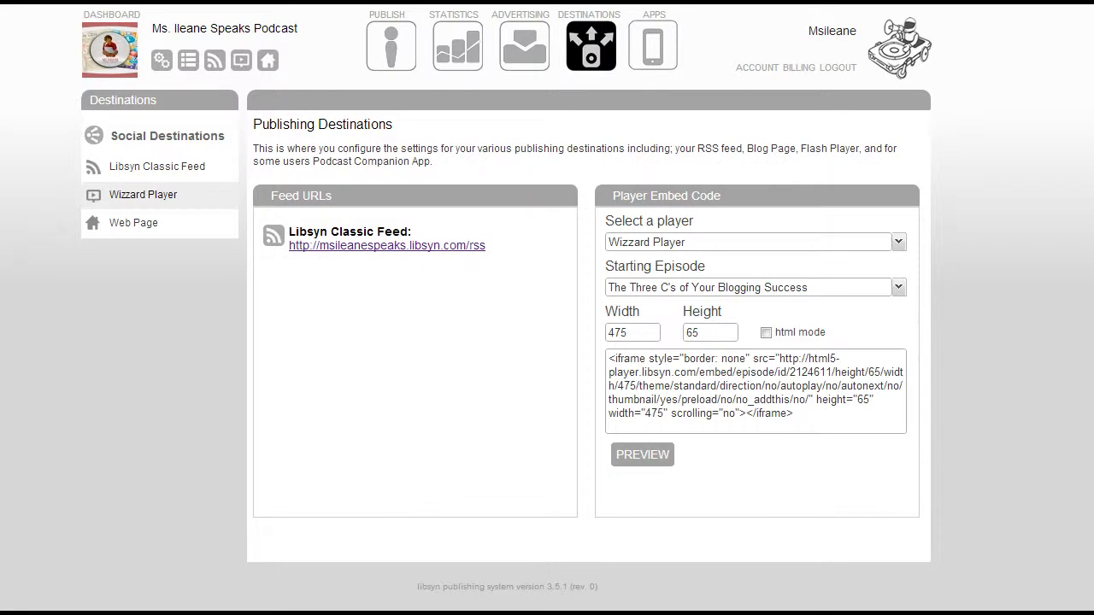
pyautogui.click(143, 194)
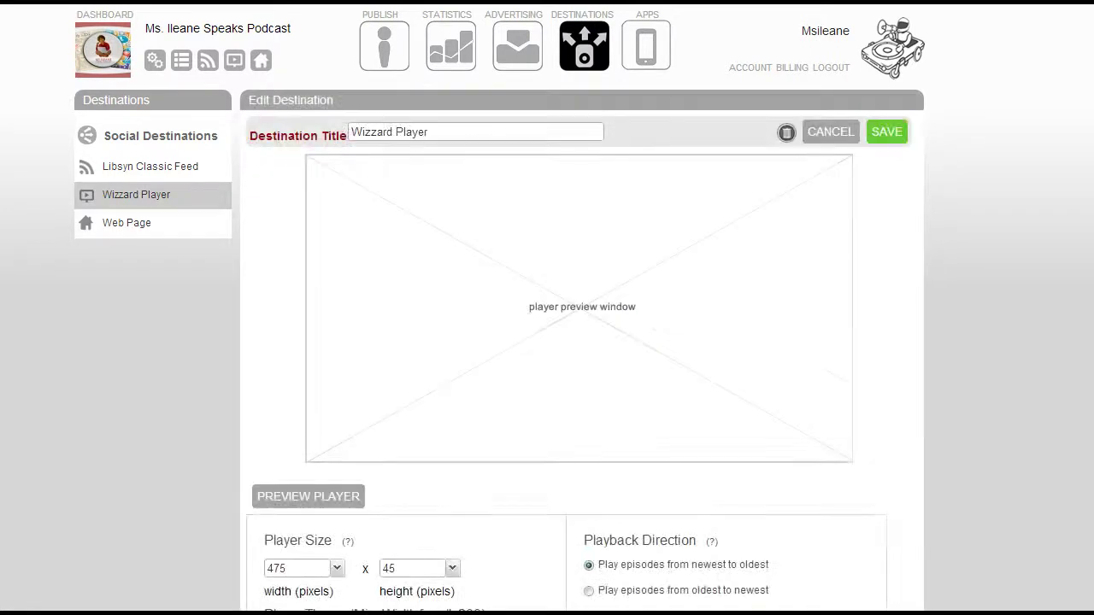
pyautogui.scroll(-5, 547, 307)
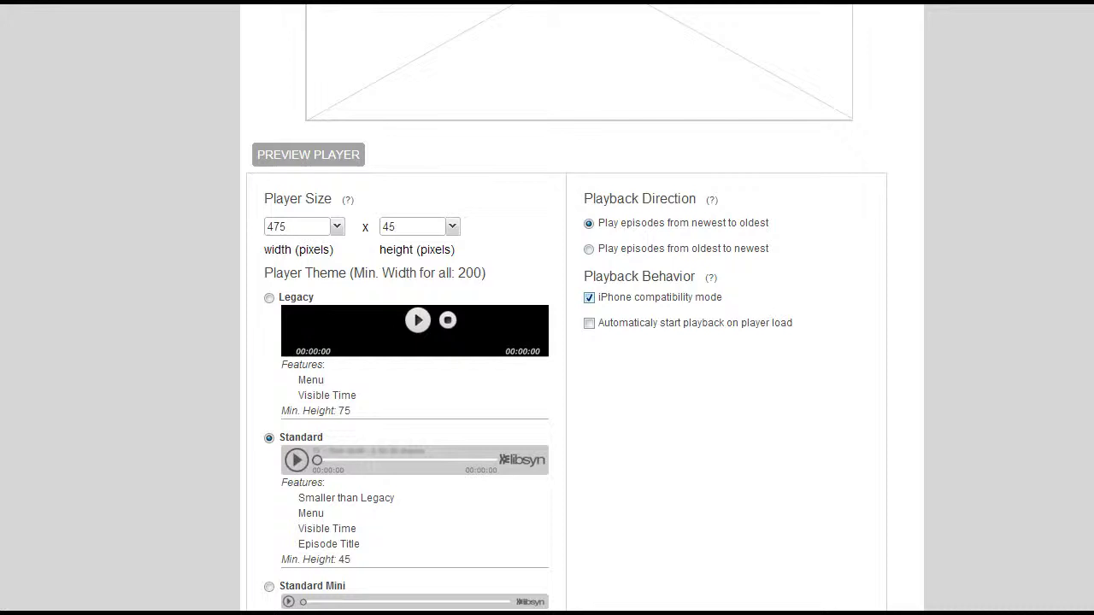
pyautogui.scroll(-3, 547, 307)
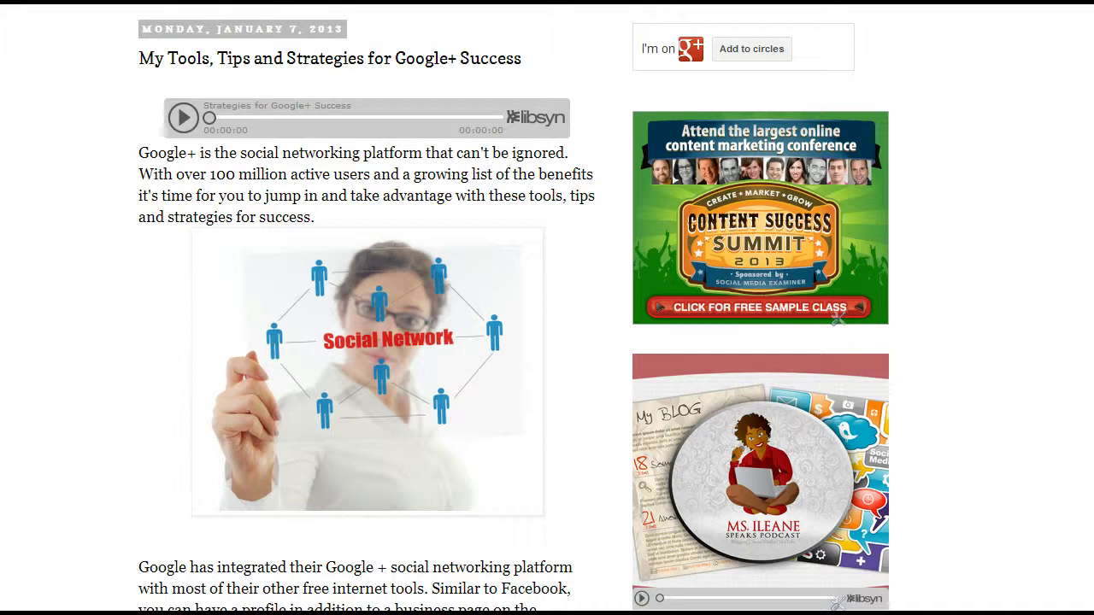
# Scroll up the Google+ Success post to view its new Standard-theme Libsyn player
pyautogui.scroll(4, 838, 316)
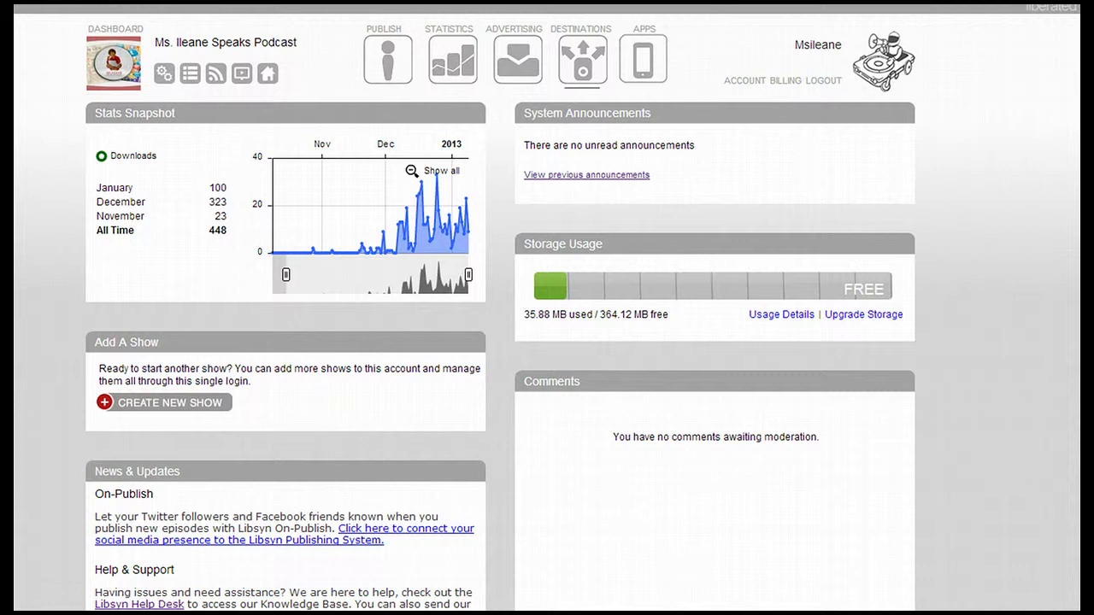
# Choose Wizzard Player with starting episode 'Start Your Blogging Journey Today' and copy its 475 x 65 embed code
pyautogui.click(582, 60)
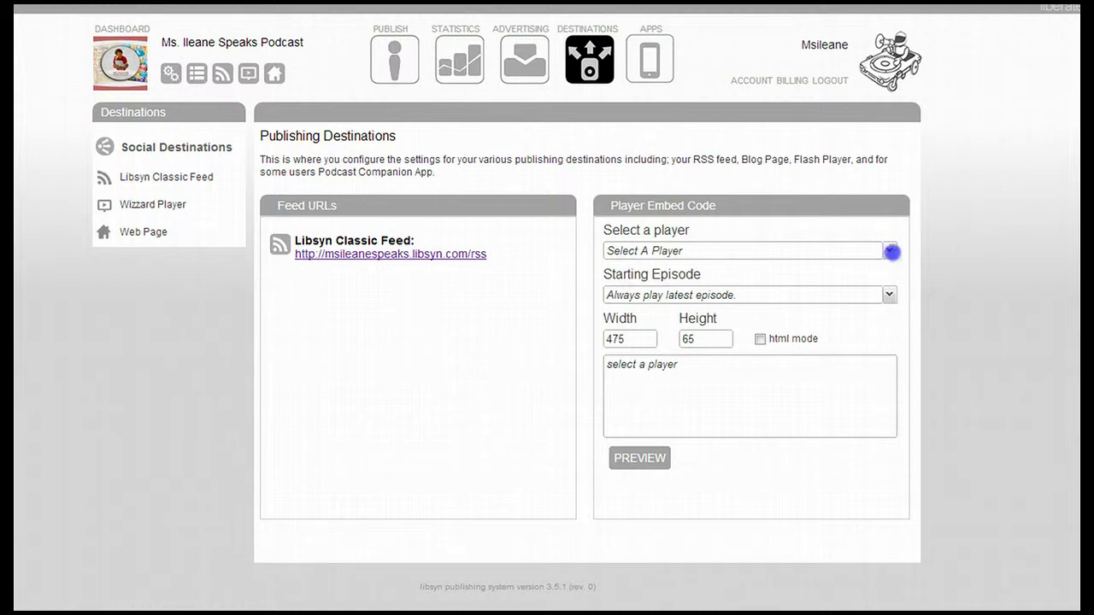
pyautogui.click(890, 250)
pyautogui.click(641, 270)
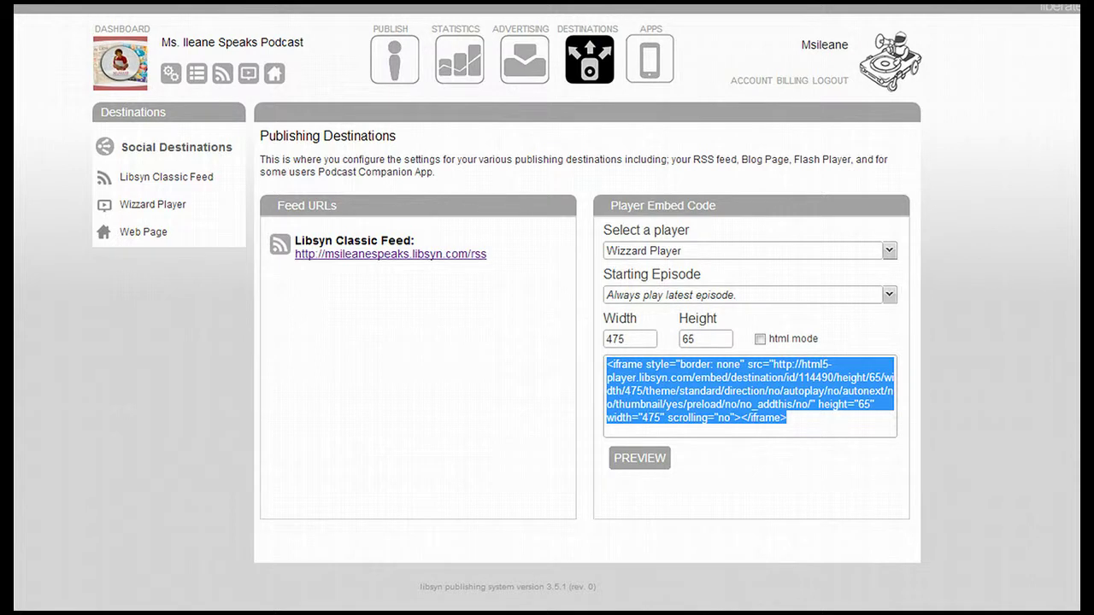
pyautogui.click(889, 294)
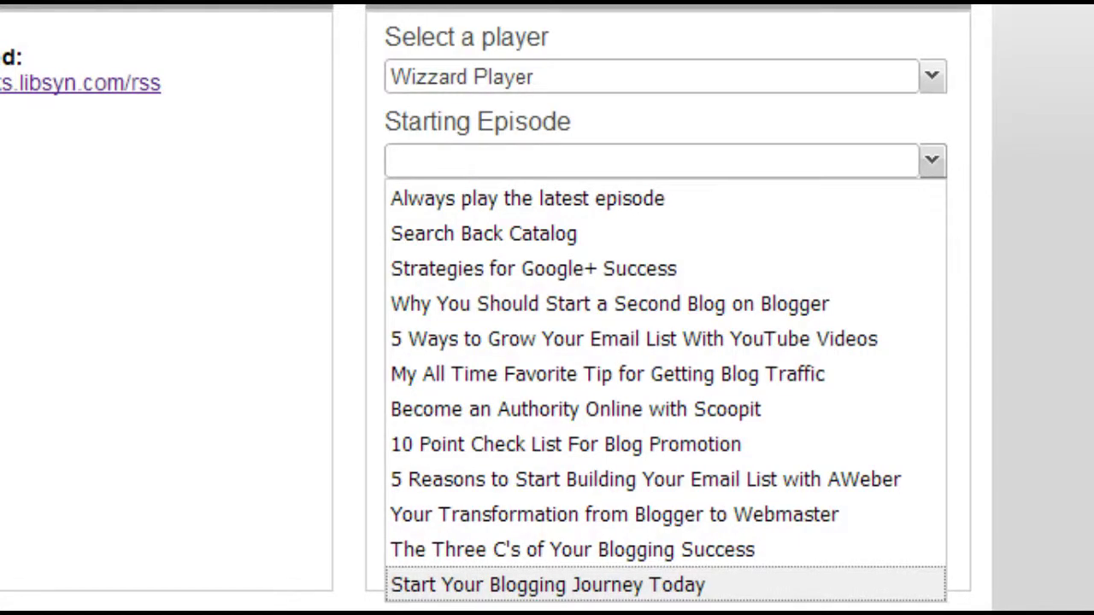
pyautogui.click(547, 584)
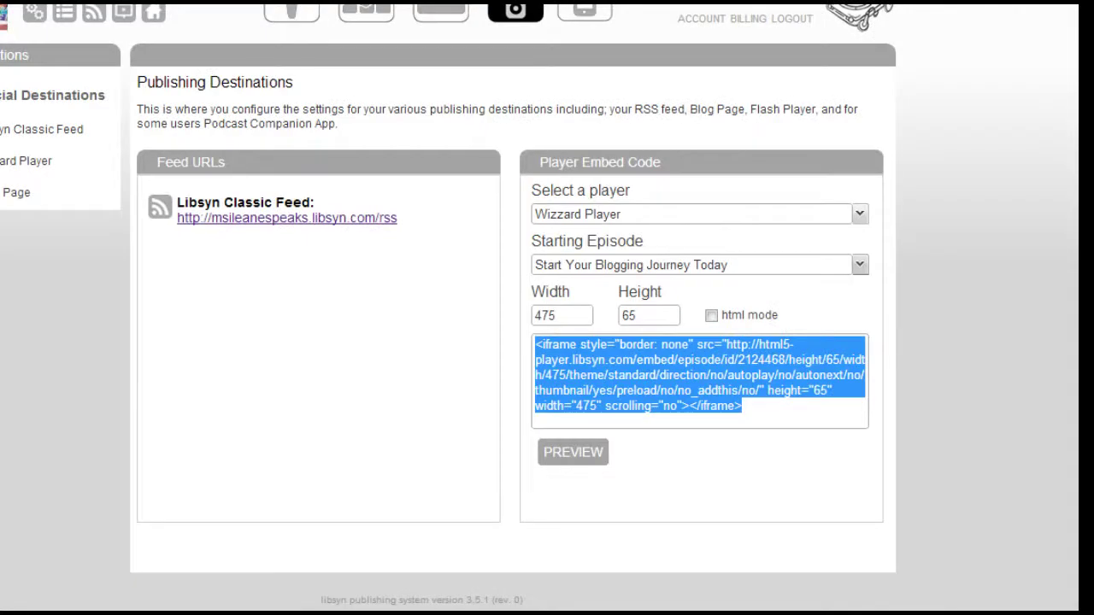
pyautogui.rightClick(684, 366)
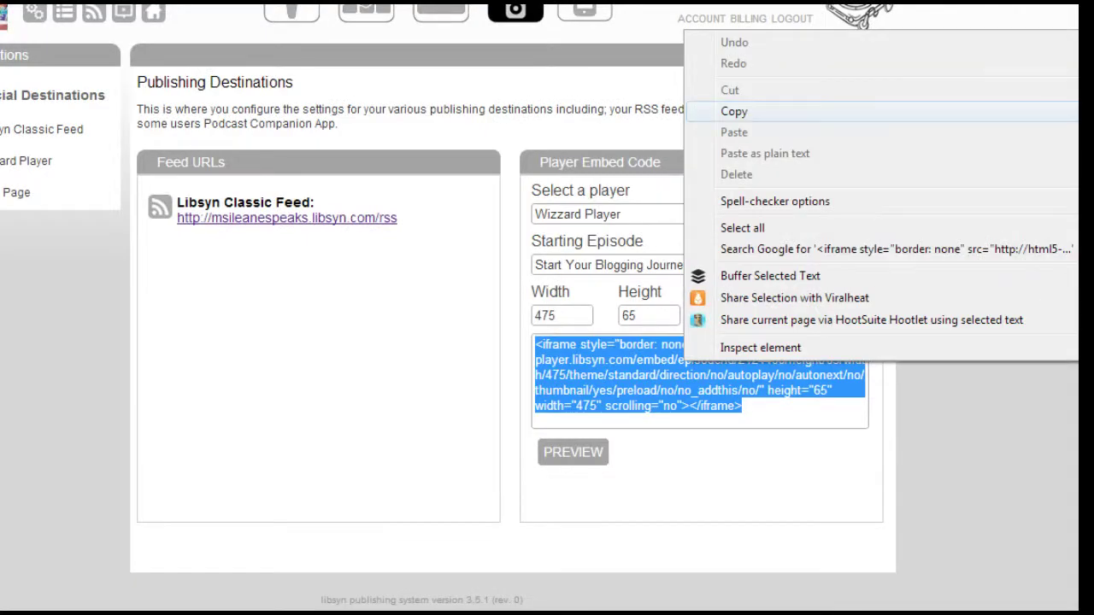
pyautogui.click(734, 111)
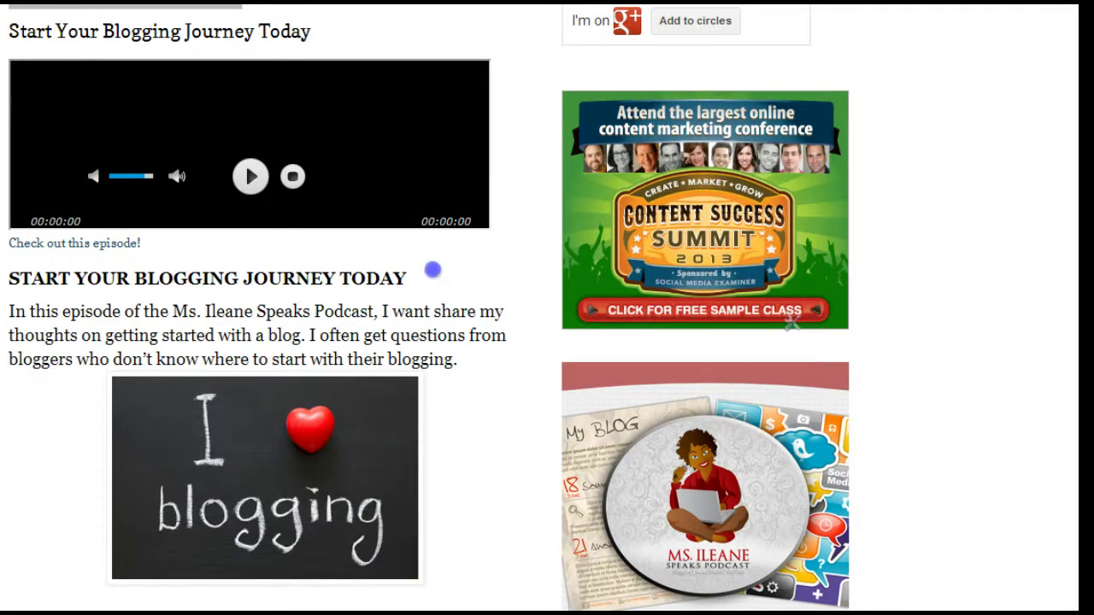
# Scroll down the Start Your Blogging Journey Today post to reach its editing controls
pyautogui.scroll(-15, 419, 273)
pyautogui.scroll(-5, 436, 283)
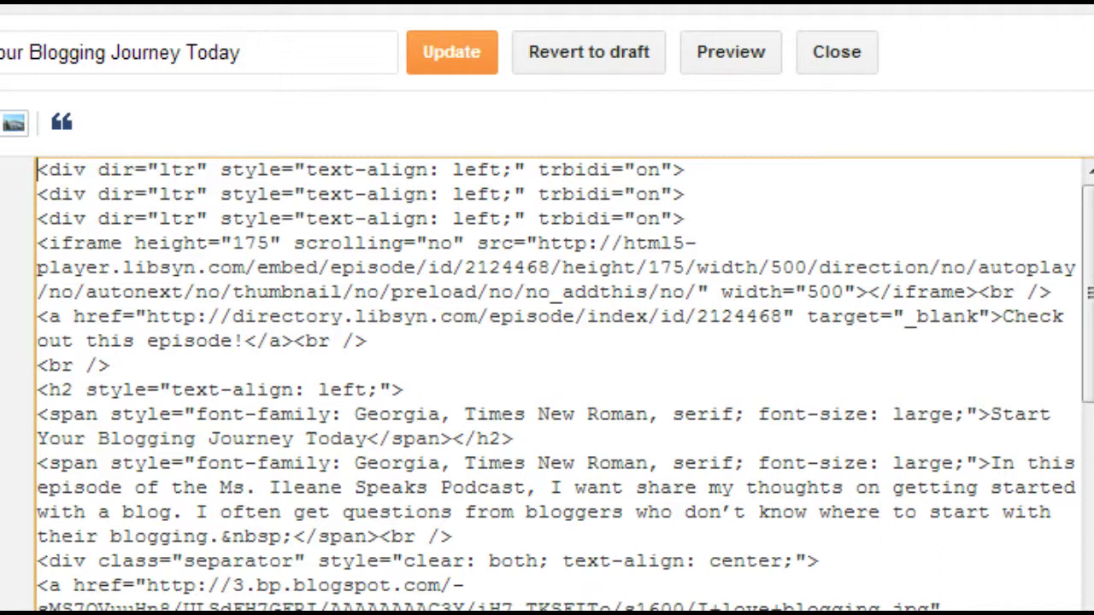
# Replace the old 500 x 175 iframe code with the pasted 475 x 65 Libsyn player code
pyautogui.moveTo(37, 243); pyautogui.dragTo(981, 292)
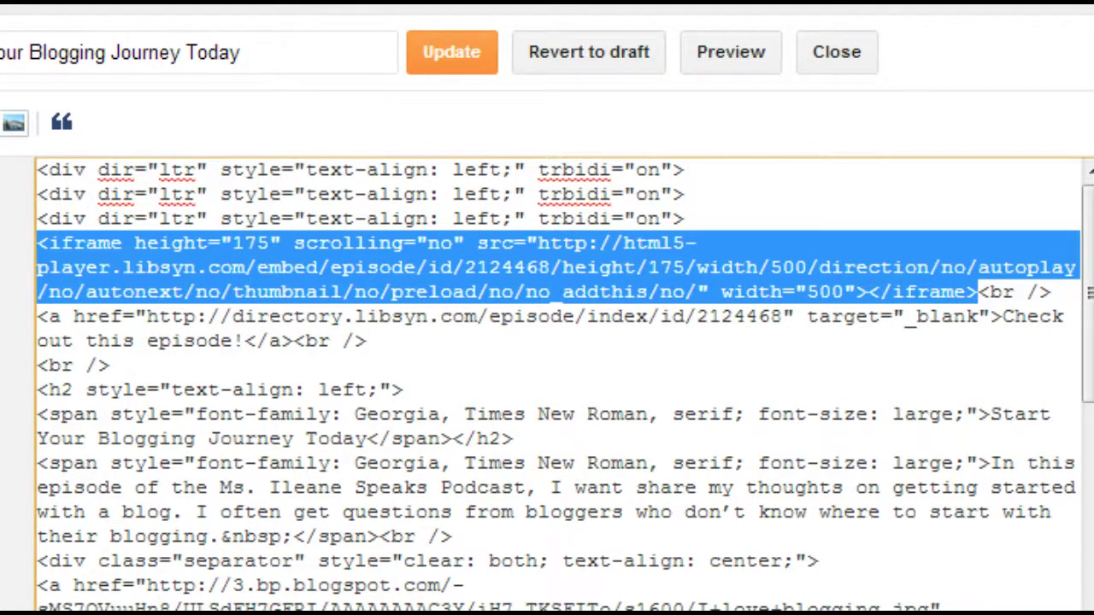
pyautogui.press('Delete')
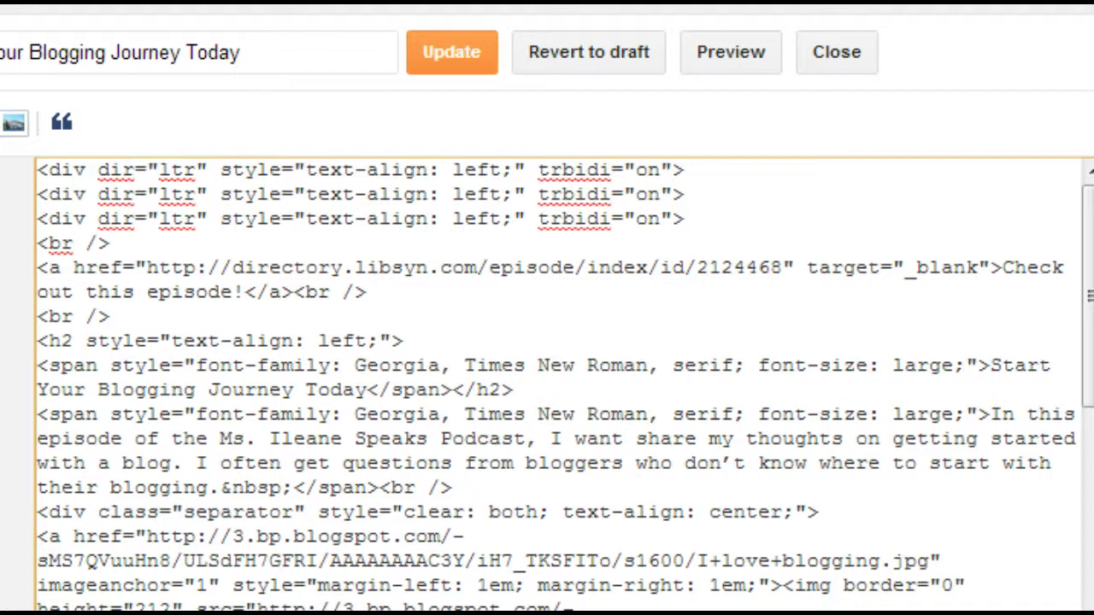
pyautogui.hotkey('ctrl', 'v')
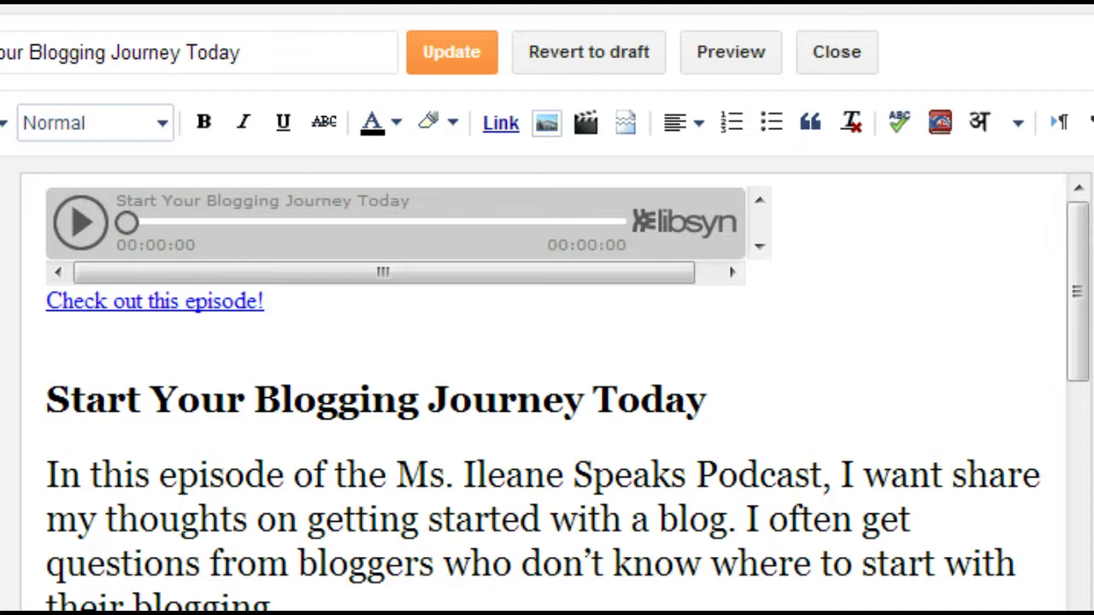
# Center the new player and delete the 'Check out this episode!' line
pyautogui.click(682, 122)
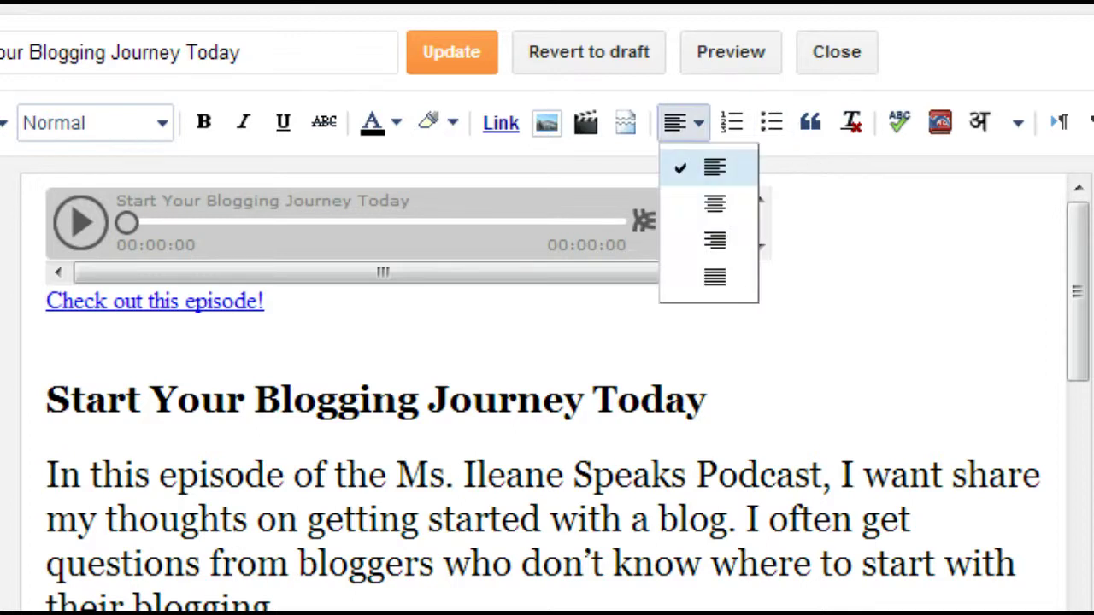
pyautogui.click(715, 203)
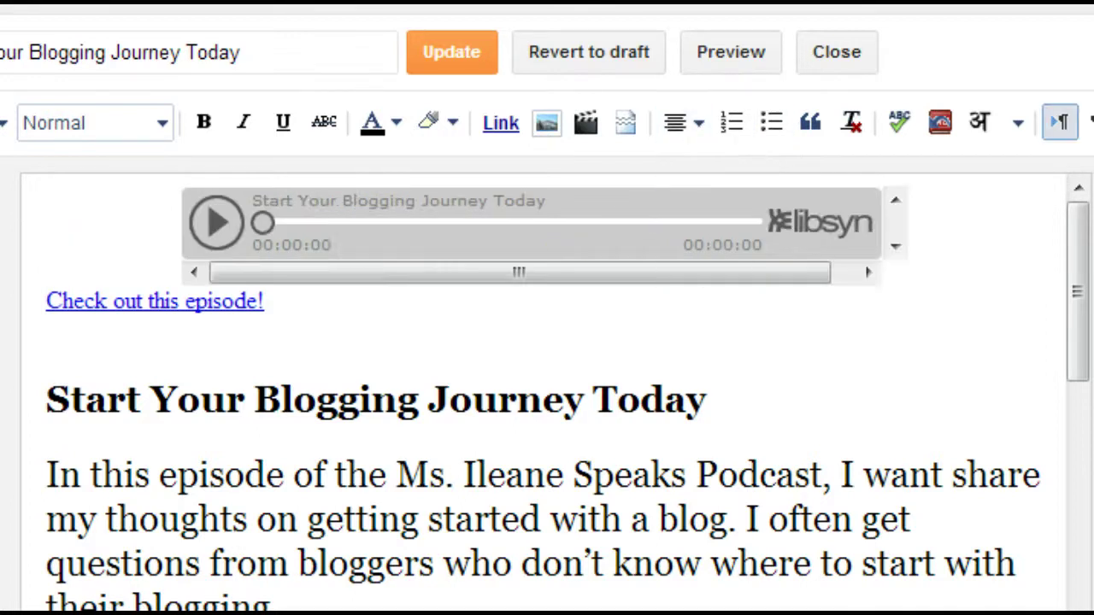
pyautogui.moveTo(291, 305); pyautogui.dragTo(43, 301)
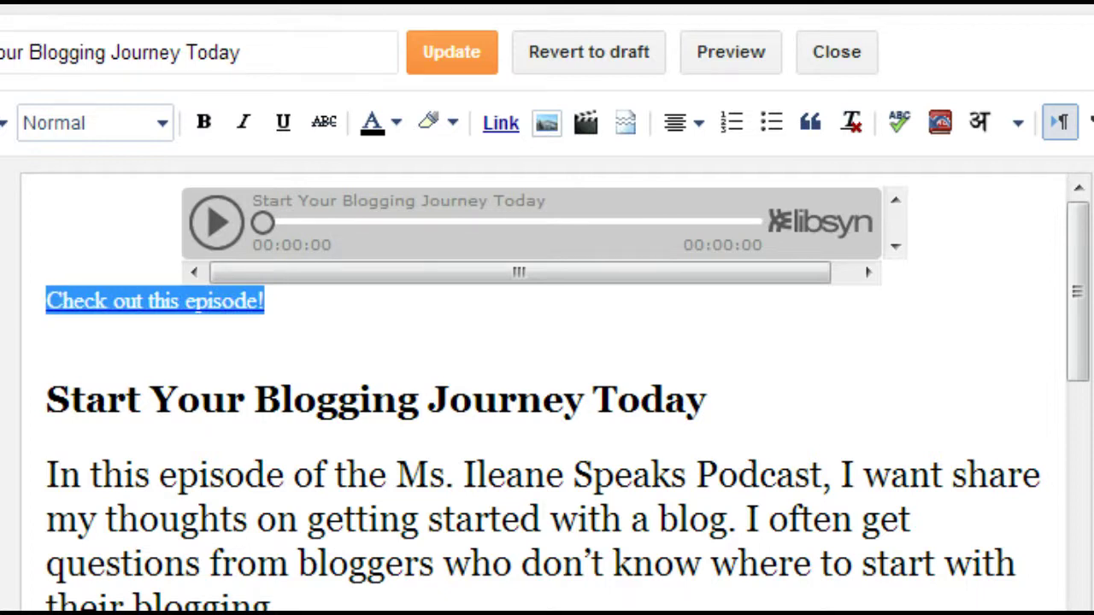
pyautogui.press('Delete')
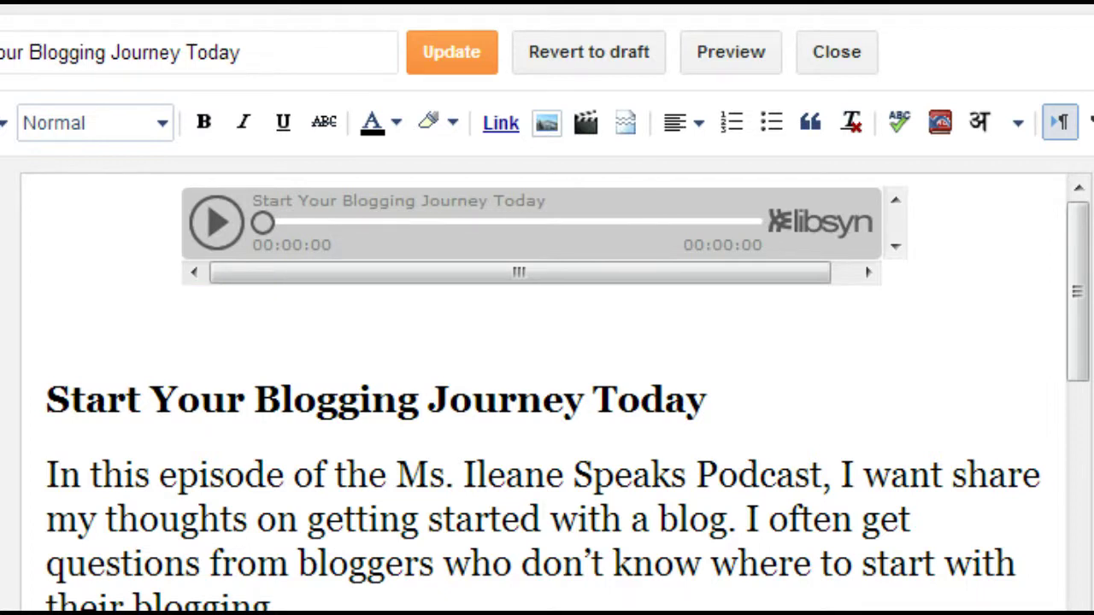
pyautogui.press('Delete')
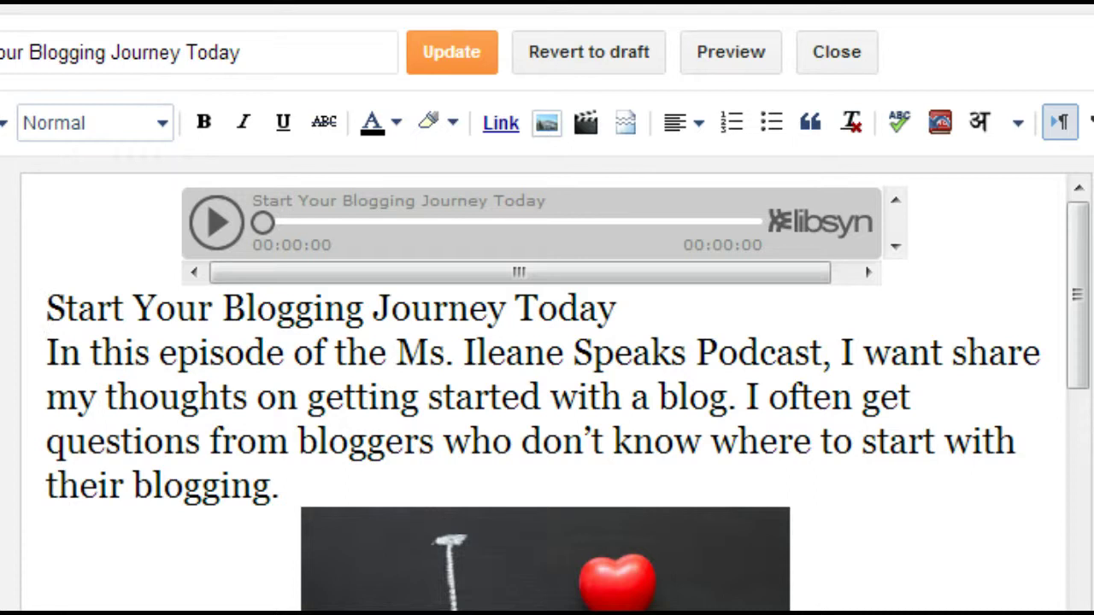
# Format the 'Start Your Blogging Journey Today' title as a Subheading and update the post
pyautogui.press('End')
pyautogui.hotkey('shift', 'Left')
pyautogui.hotkey('shift', 'Left')
pyautogui.hotkey('shift', 'Left')
pyautogui.hotkey('shift', 'Left')
pyautogui.hotkey('shift', 'Left')
pyautogui.hotkey('shift', 'Left')
pyautogui.hotkey('shift', 'Left')
pyautogui.hotkey('shift', 'Left')
pyautogui.hotkey('shift', 'Left')
pyautogui.hotkey('shift', 'Left')
pyautogui.hotkey('shift', 'Left')
pyautogui.hotkey('shift', 'Left')
pyautogui.hotkey('shift', 'Left')
pyautogui.hotkey('shift', 'Left')
pyautogui.hotkey('shift', 'Left')
pyautogui.hotkey('shift', 'Left')
pyautogui.hotkey('shift', 'Left')
pyautogui.hotkey('shift', 'Left')
pyautogui.hotkey('shift', 'Left')
pyautogui.hotkey('shift', 'Left')
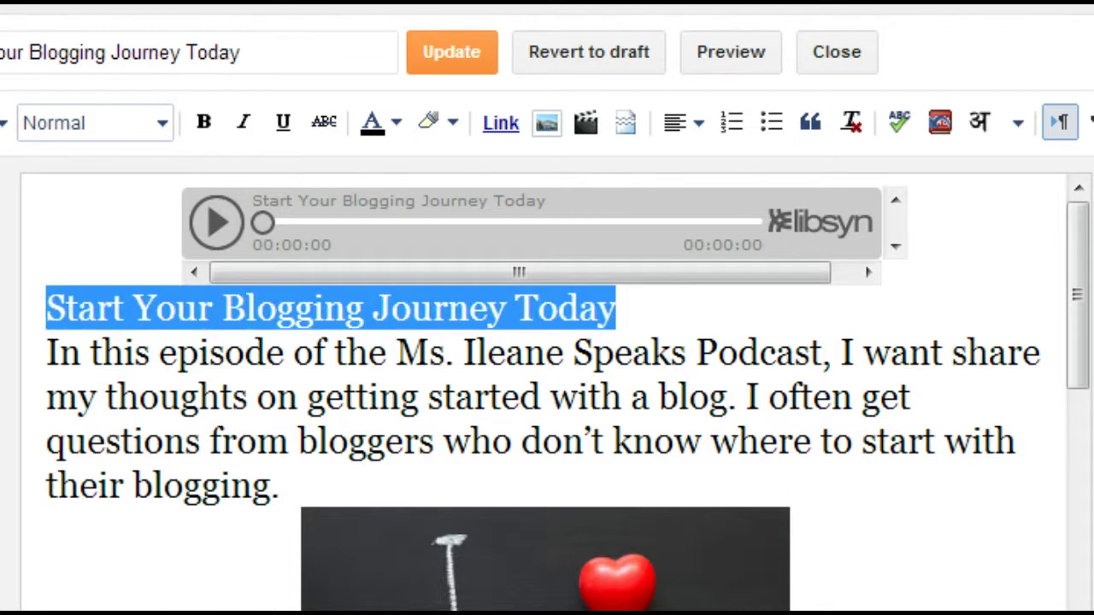
pyautogui.click(94, 122)
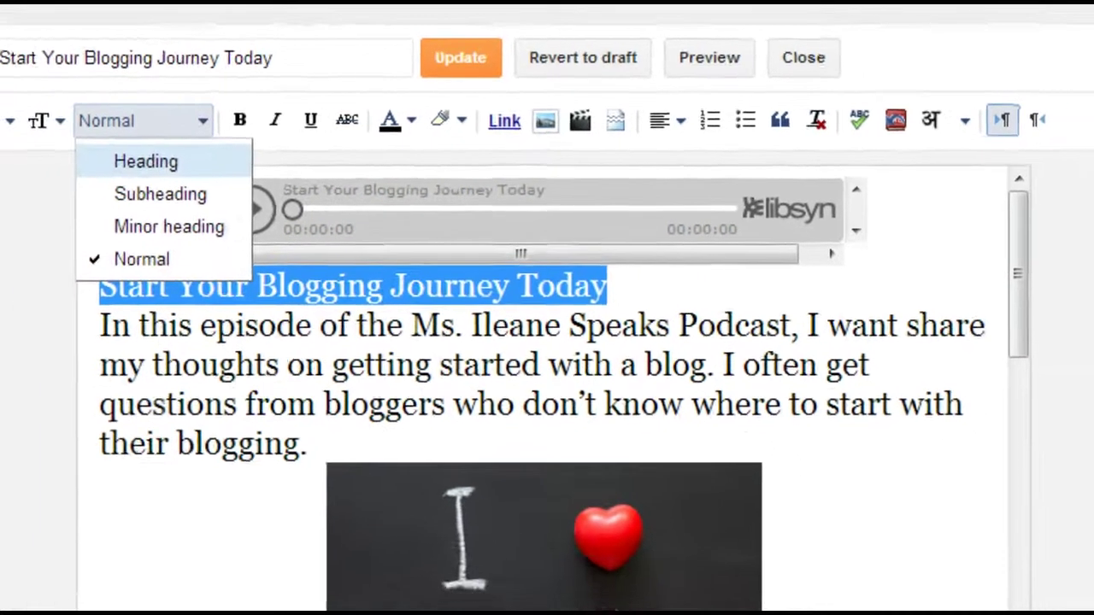
pyautogui.click(155, 196)
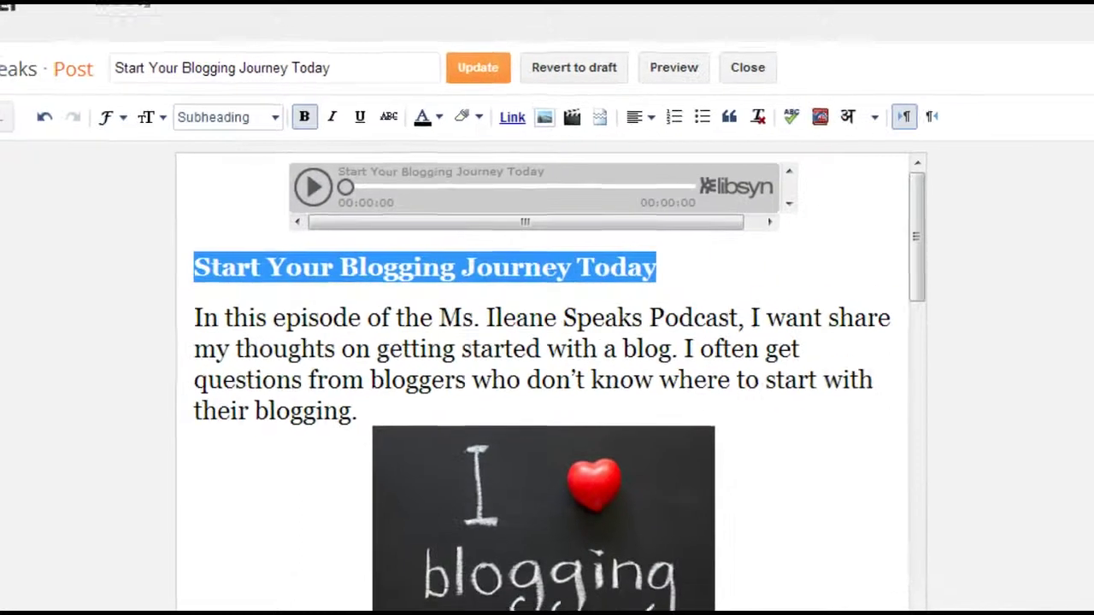
pyautogui.click(477, 67)
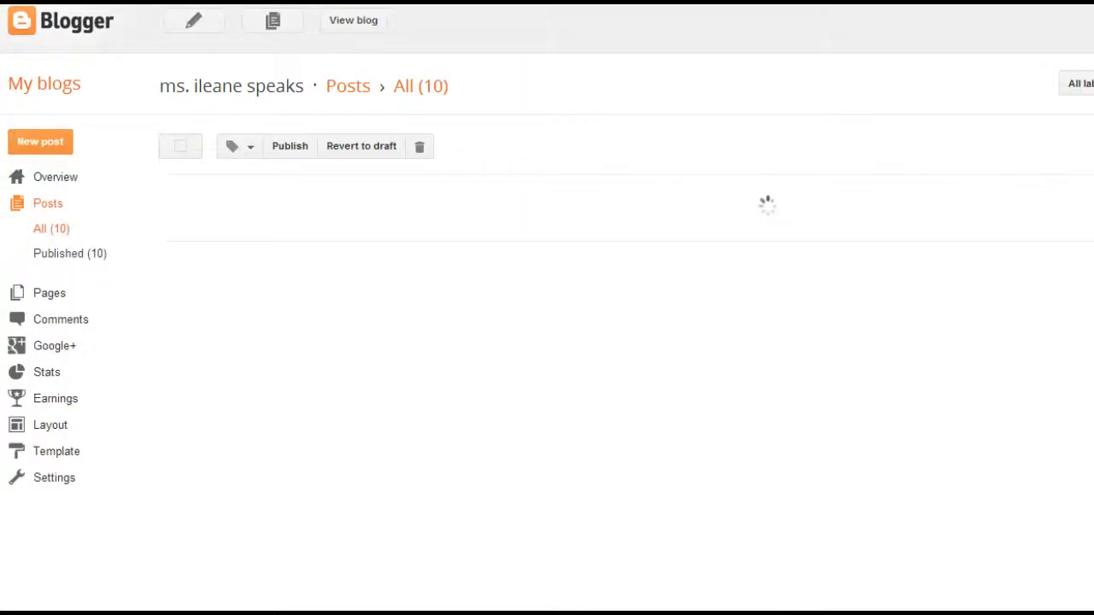
# View the live post and play the centered Libsyn player briefly, pausing at 00:00:04
pyautogui.scroll(-1, 236, 373)
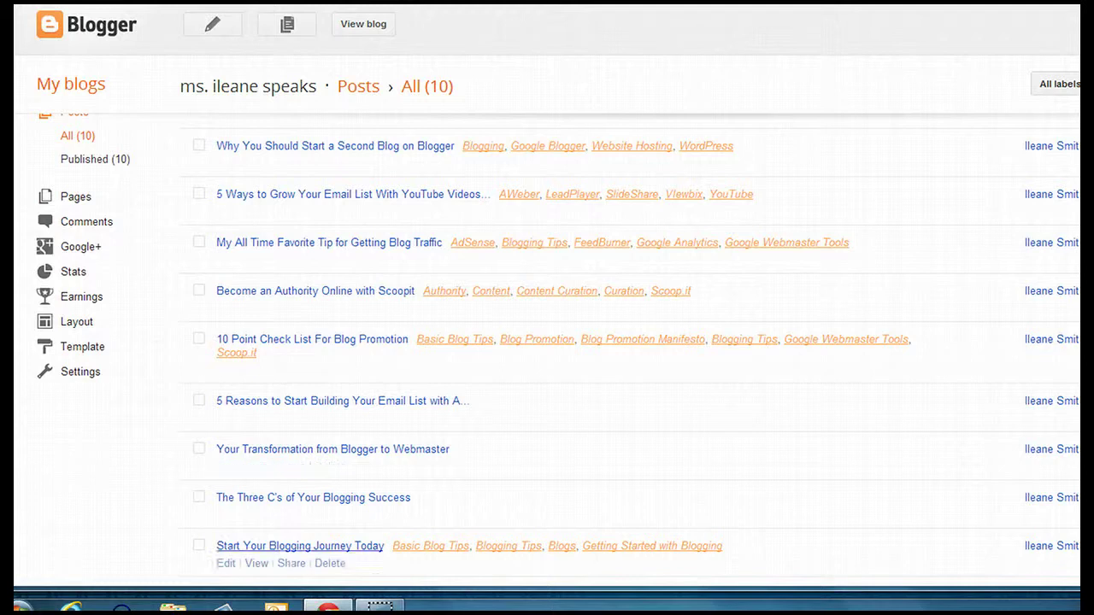
pyautogui.click(255, 563)
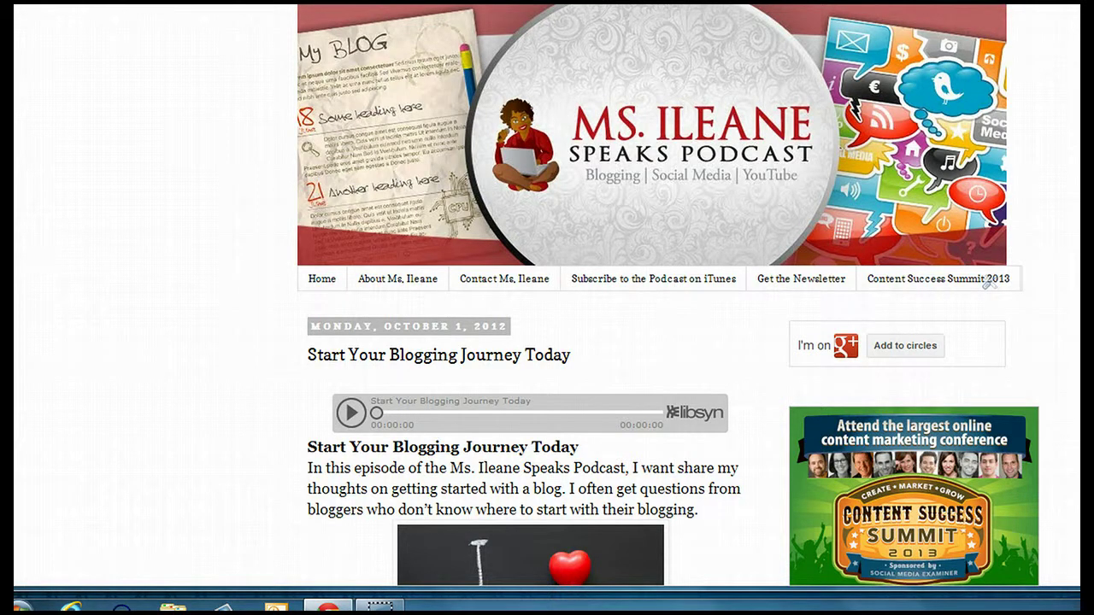
pyautogui.scroll(-5, 989, 284)
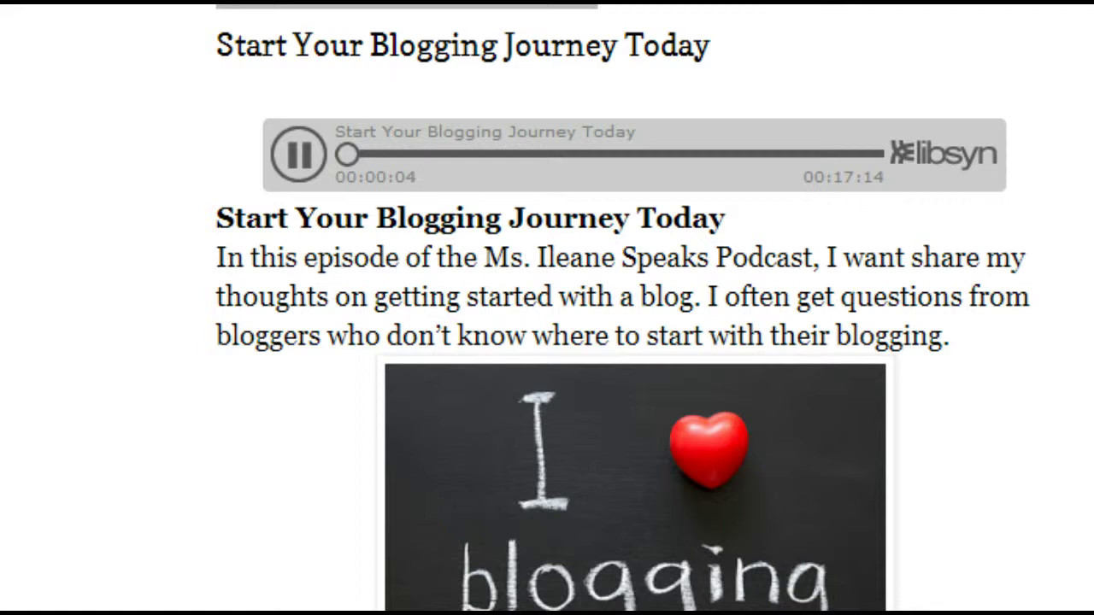
pyautogui.press('space')
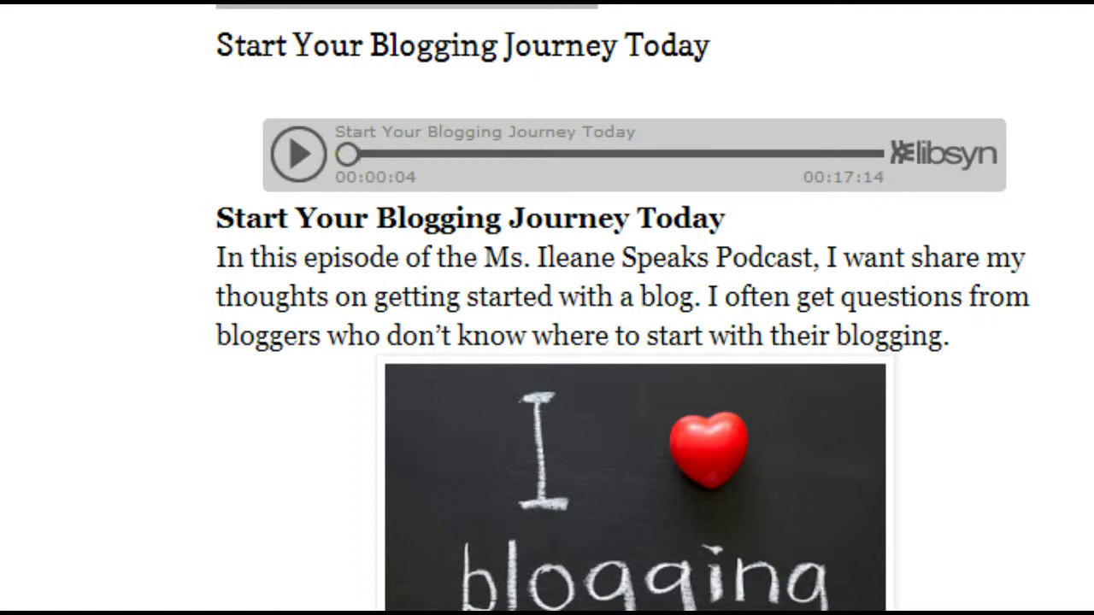